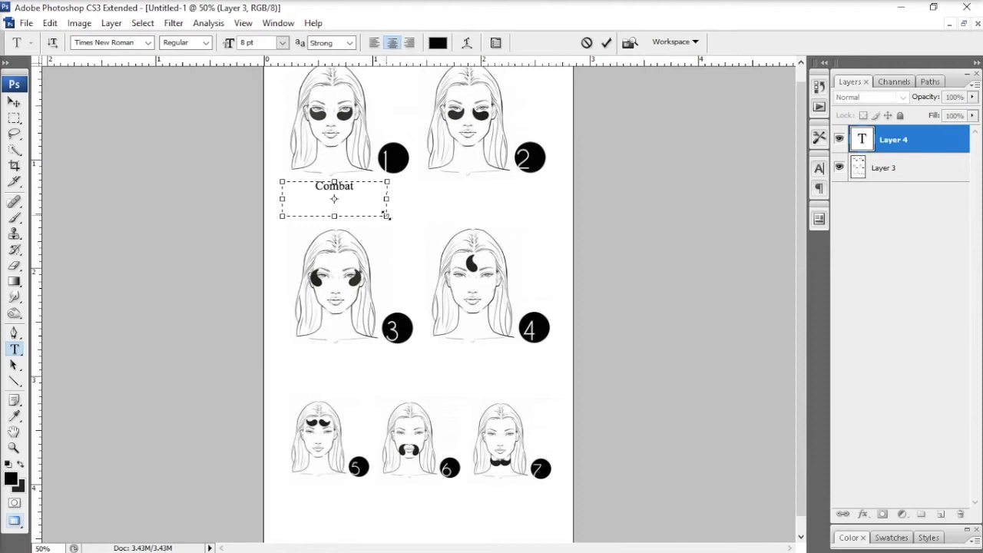
- Complete the caption under face 1 so it reads "Combat cercurile din jurul ochilor"
type("le din juru")
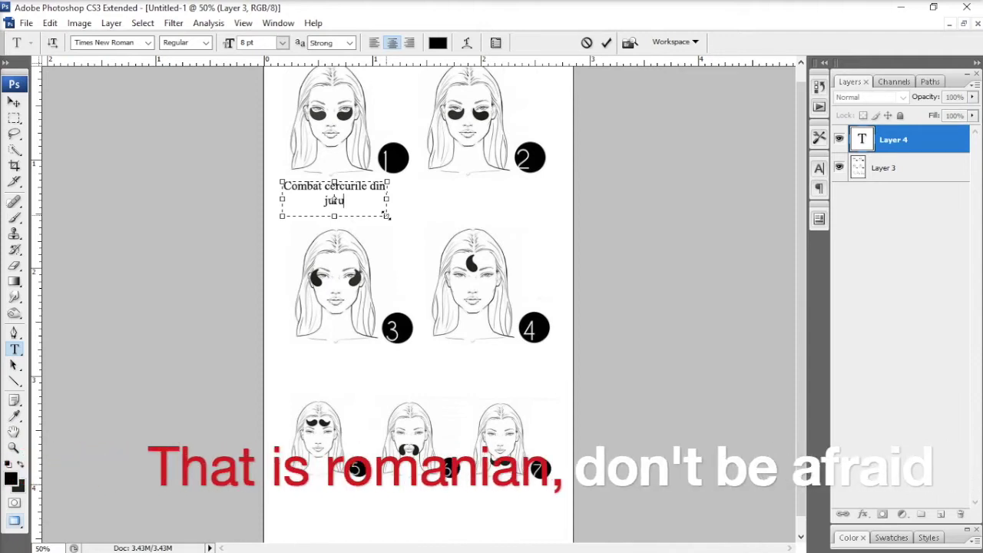
type("l ")
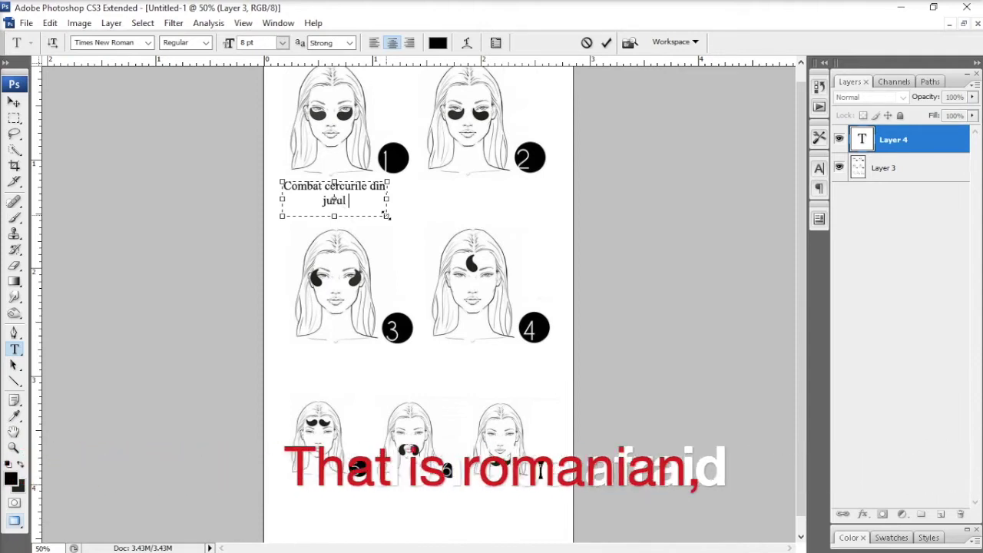
type("ochilor")
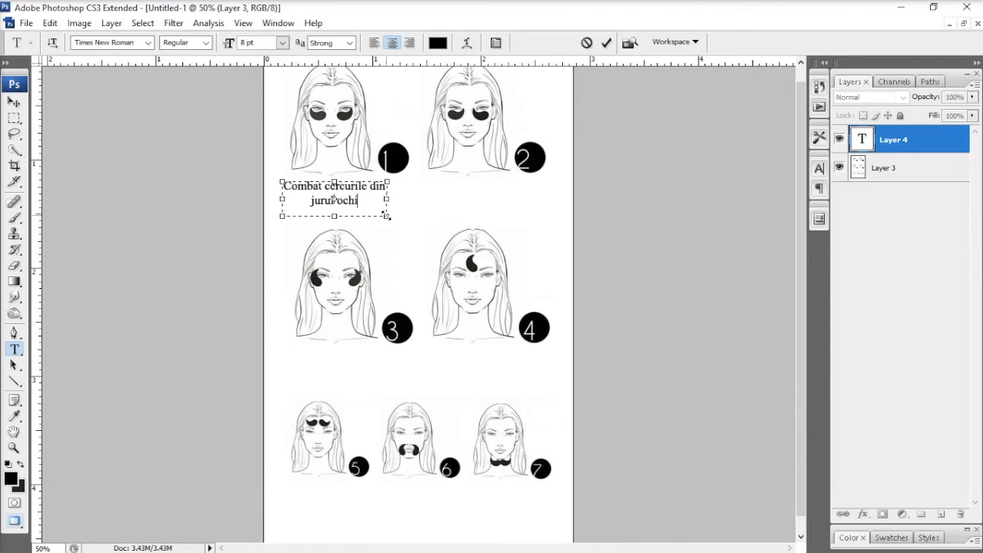
left_click(14, 102)
- Add a paragraph text box under face 2 with the caption "Elimină pungile de sub ochi"
left_click(14, 348)
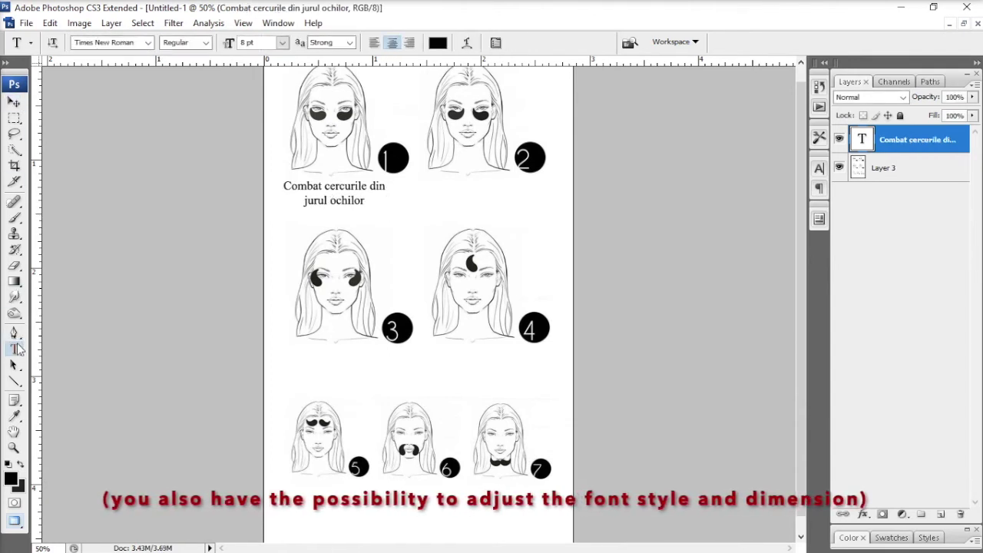
left_click_drag(423, 179, 538, 217)
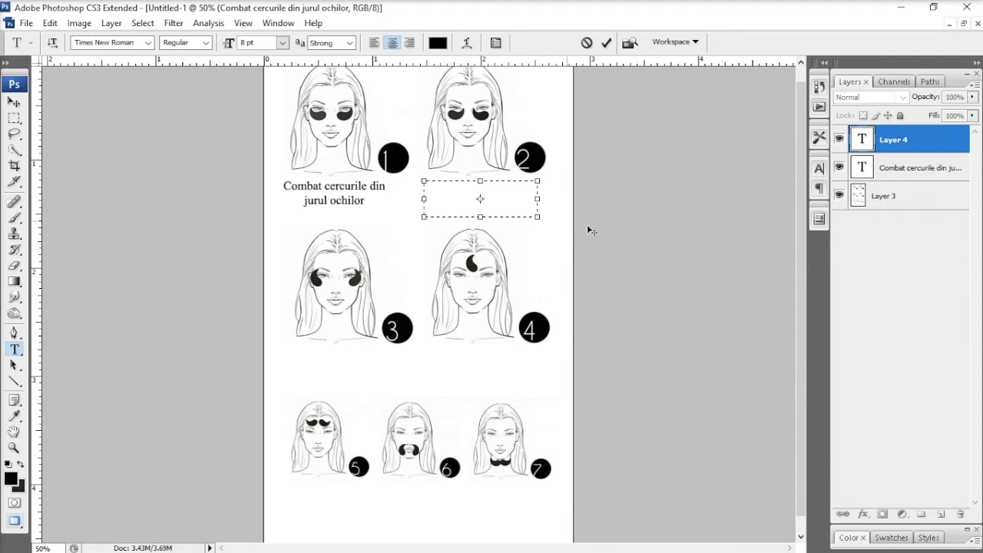
type("Sc")
type("Elimină")
type(" pungile")
type(" de sub och")
type("i")
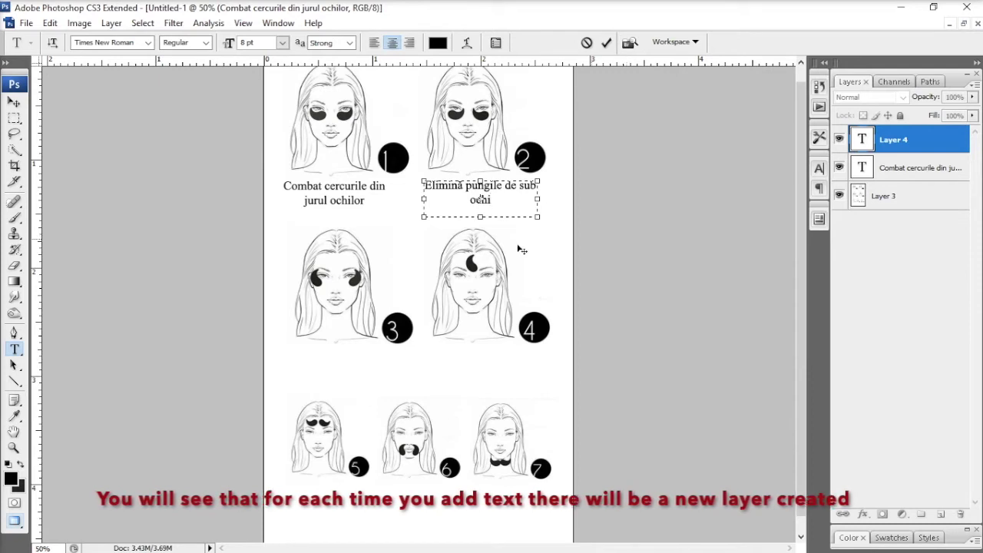
left_click(14, 102)
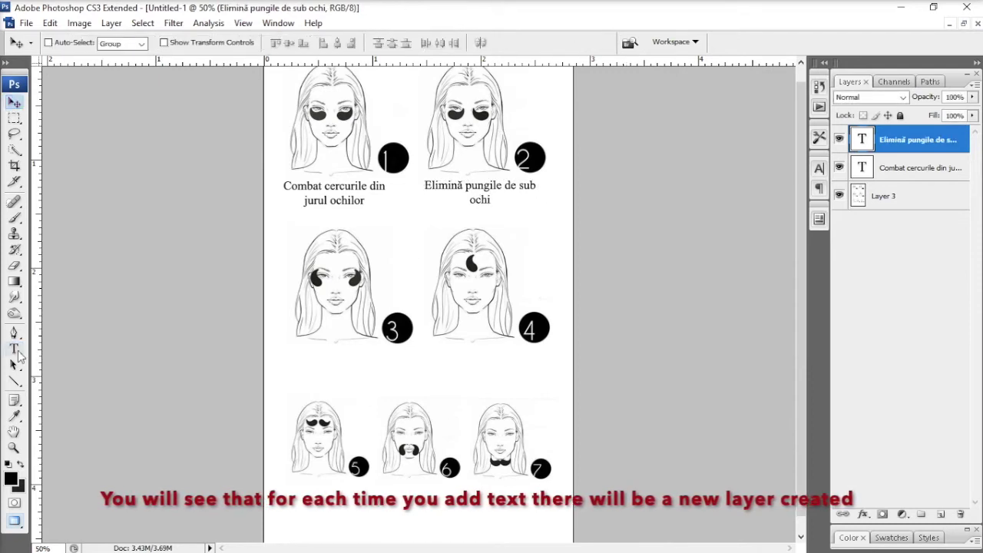
- Add a paragraph text box under face 3 with the caption "Elimină ridurile ce apar în colțul ochilor ”laba gâștei”"
left_click(14, 349)
left_click_drag(282, 344, 405, 392)
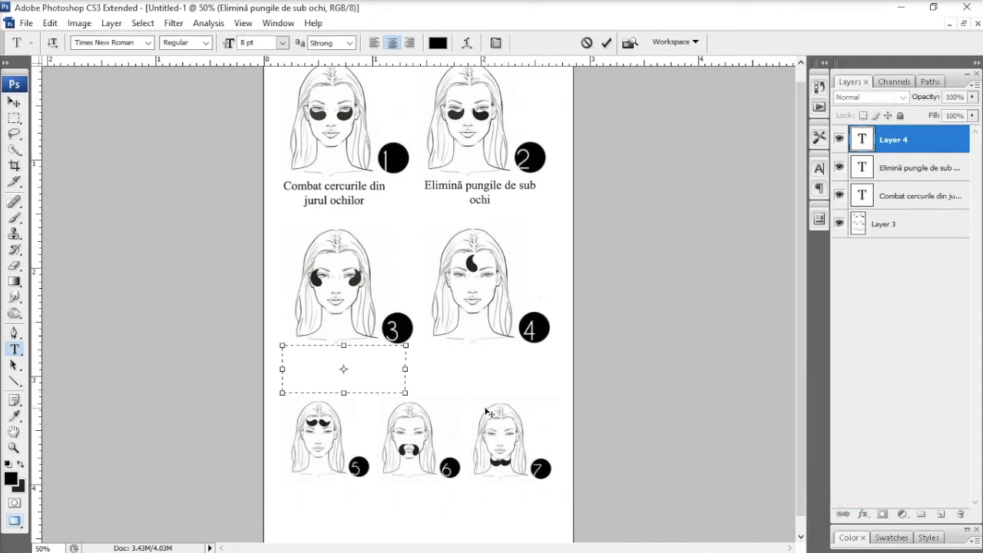
type("Elimină ridurile ce apar")
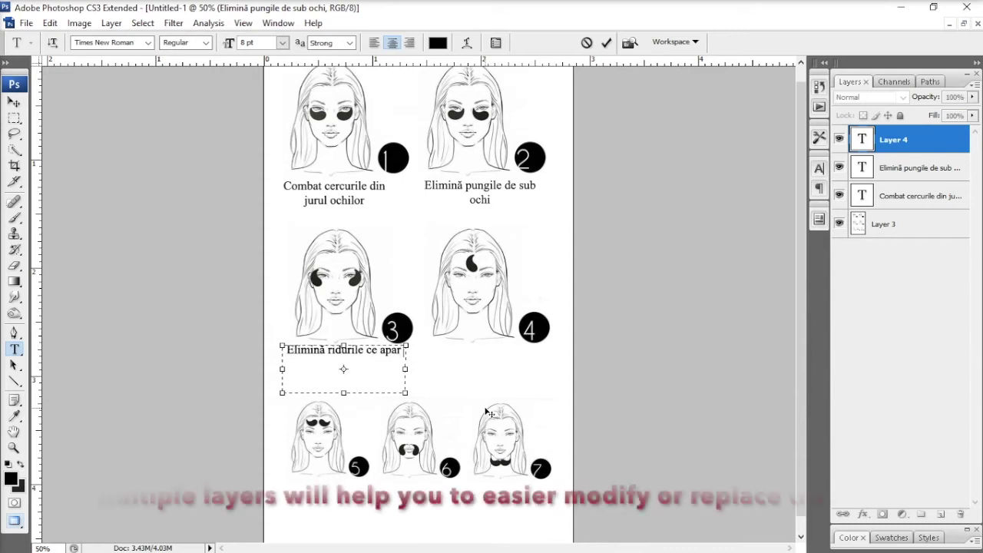
type(" în colțul")
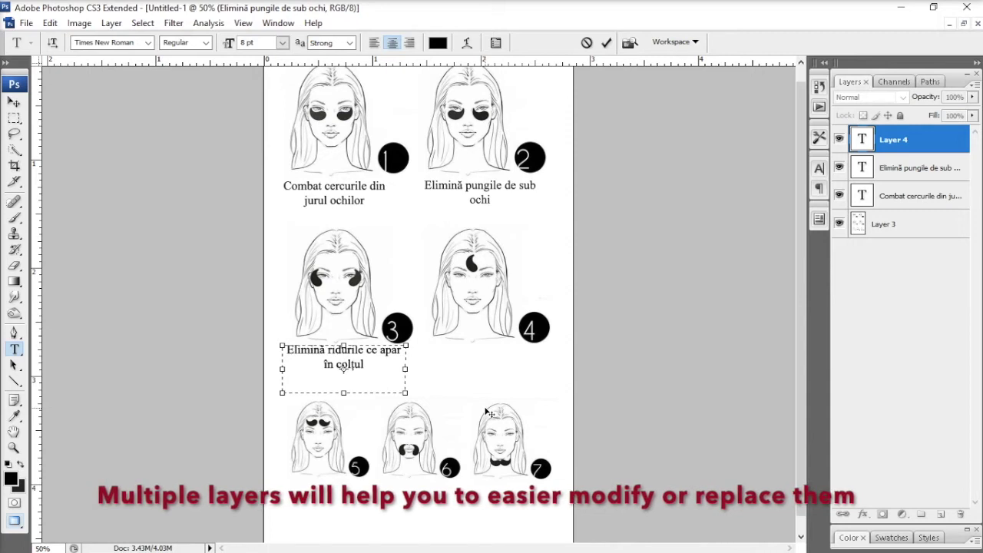
type(" ochilor")
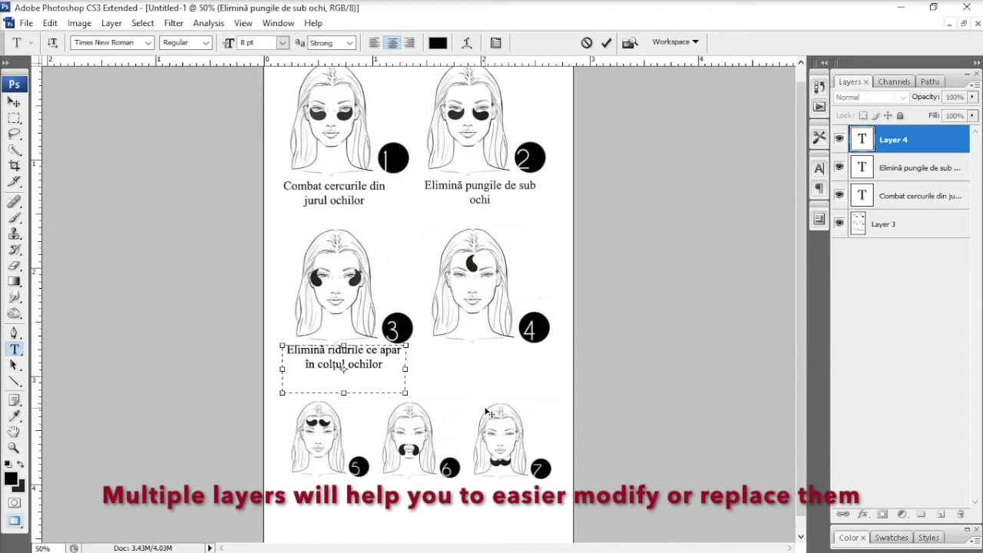
type(" \"\"")
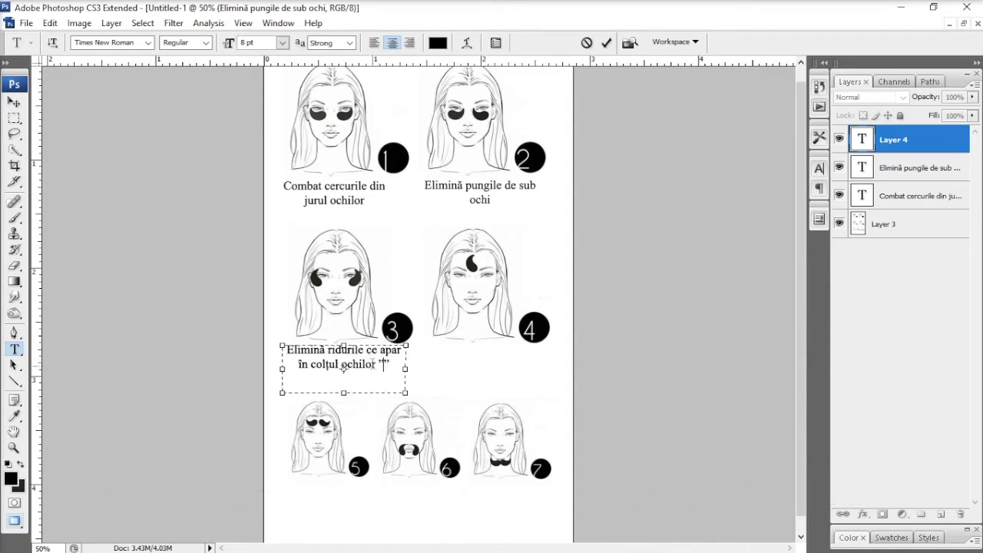
type("laba g")
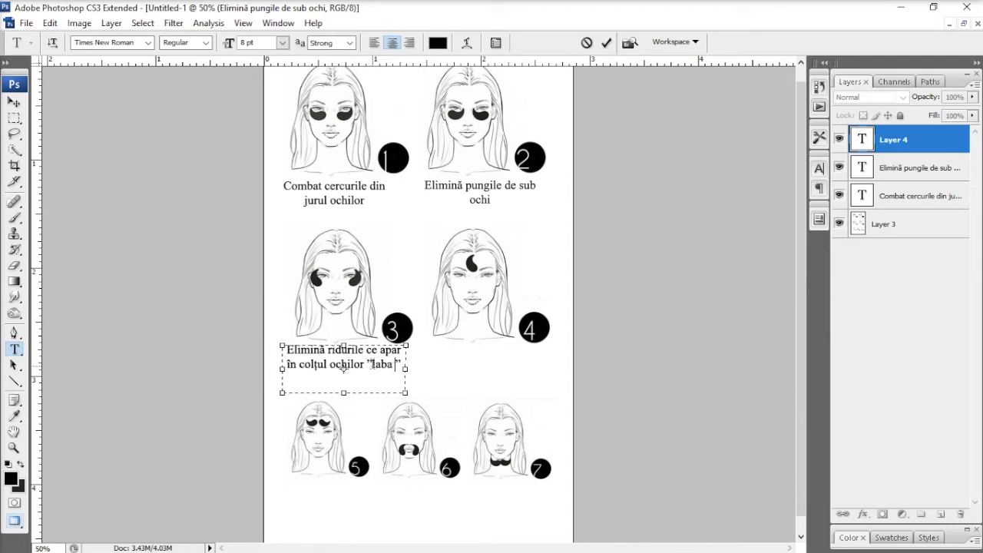
type("ăştei”")
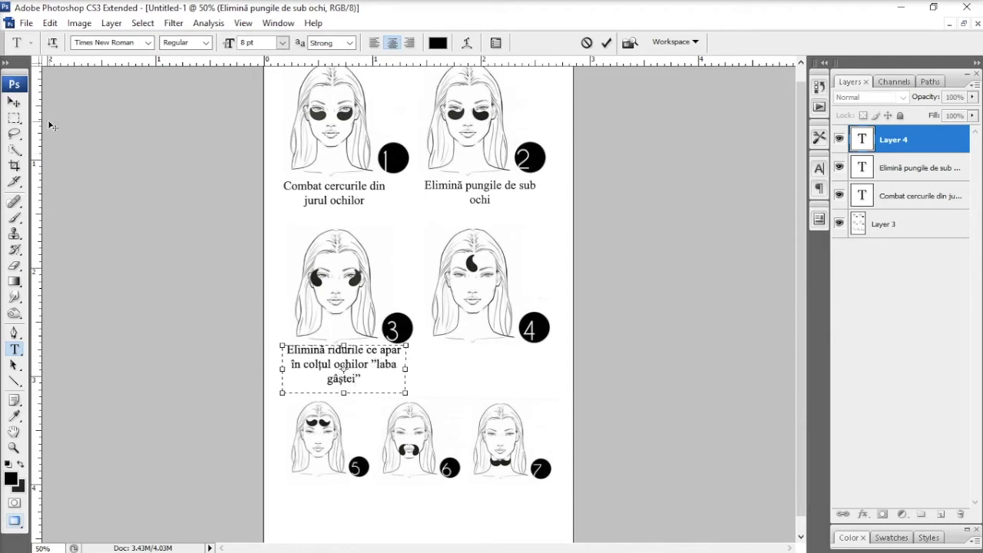
left_click(14, 102)
- Add a paragraph text box under face 4 with the caption "Combat ridurile dintre sprâncene"
left_click(14, 349)
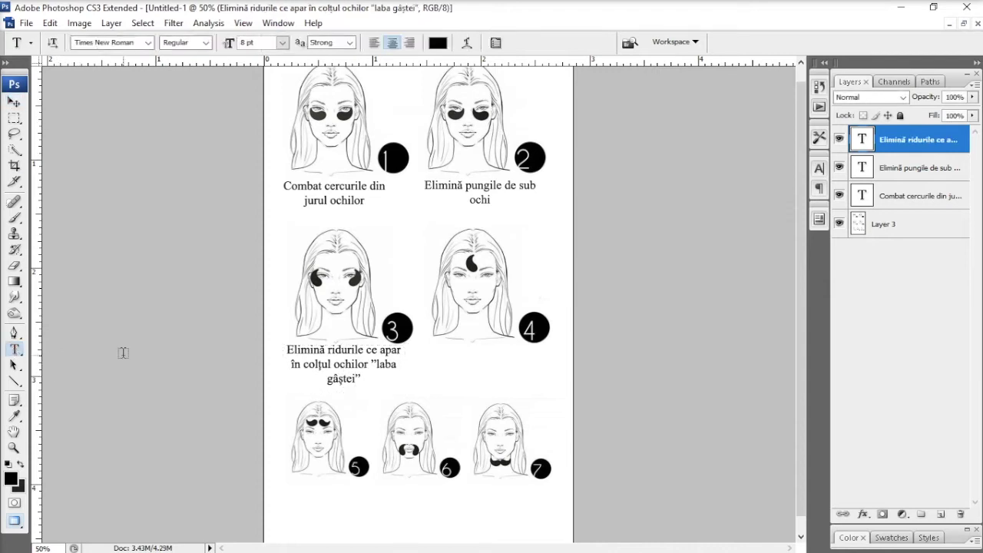
left_click_drag(495, 368, 536, 390)
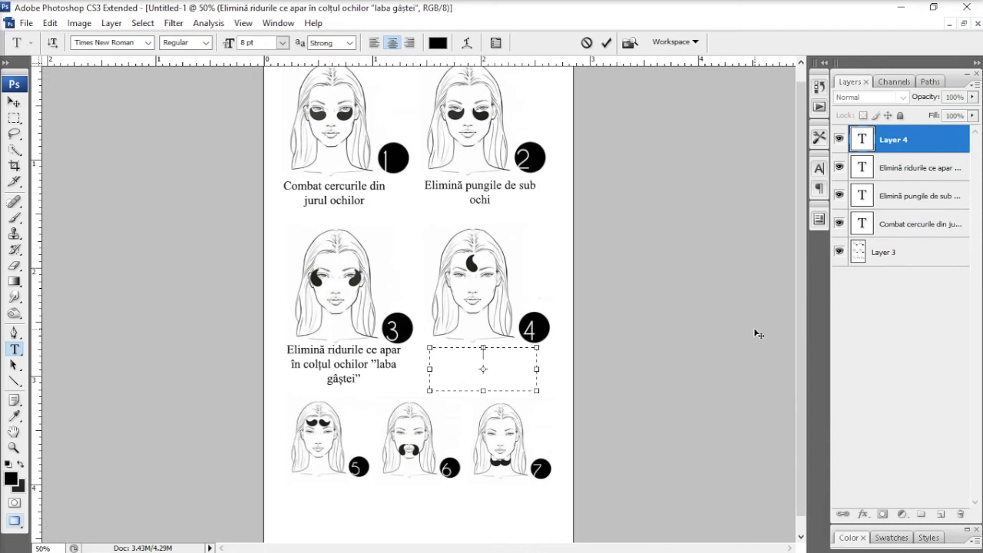
type("Combat ridurile dint")
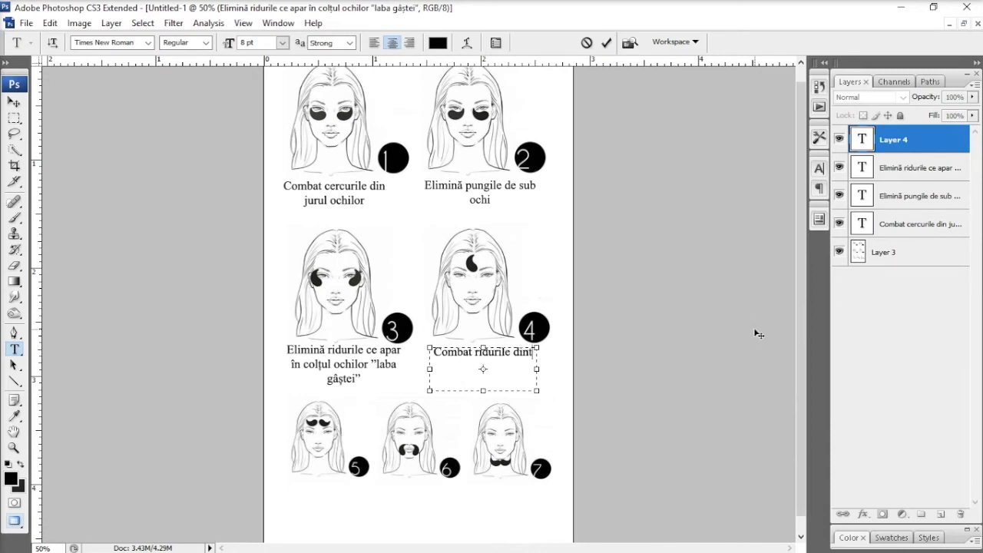
type("re sprâncene")
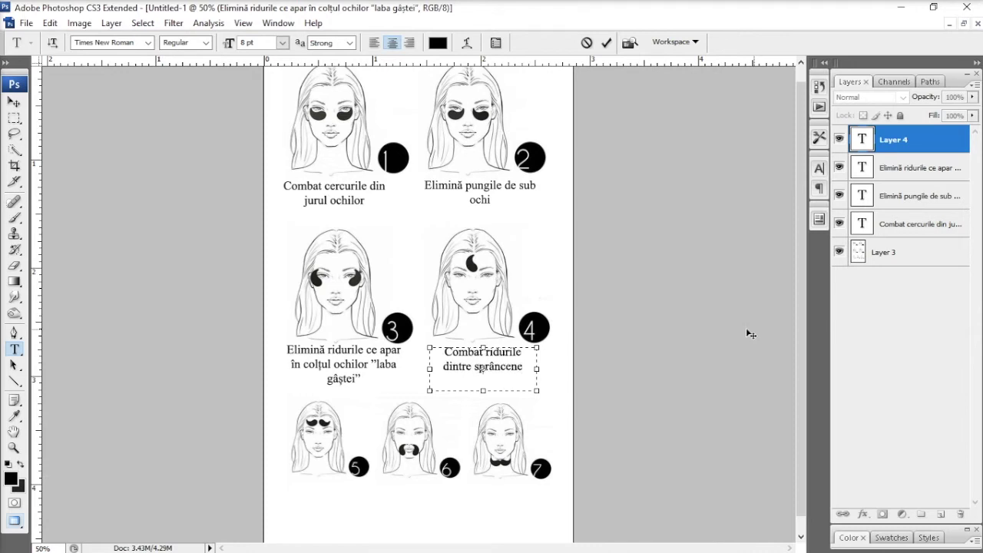
left_click(14, 101)
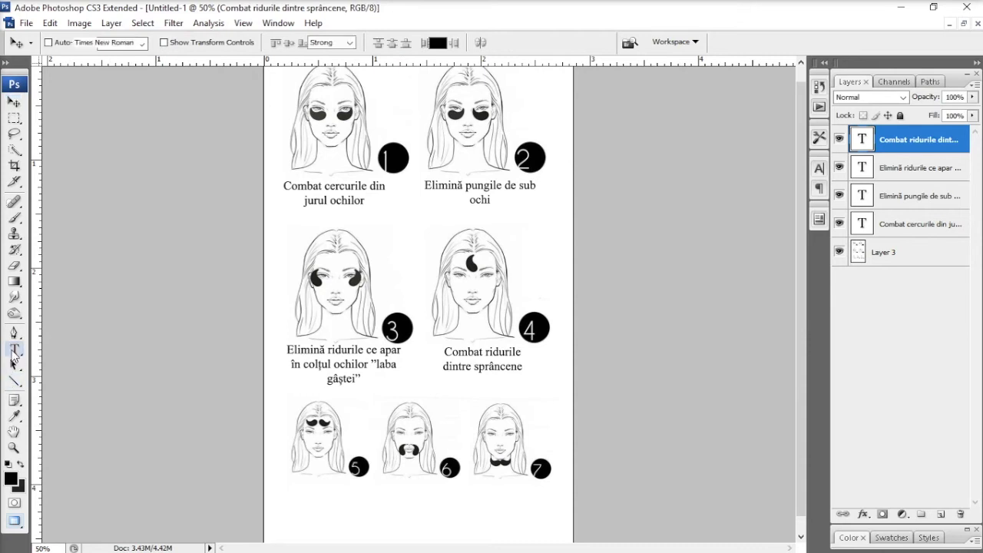
- Add a paragraph text box under face 5 with the caption "Elimină ridurile de pe frunte"
left_click(13, 350)
left_click_drag(277, 481, 366, 529)
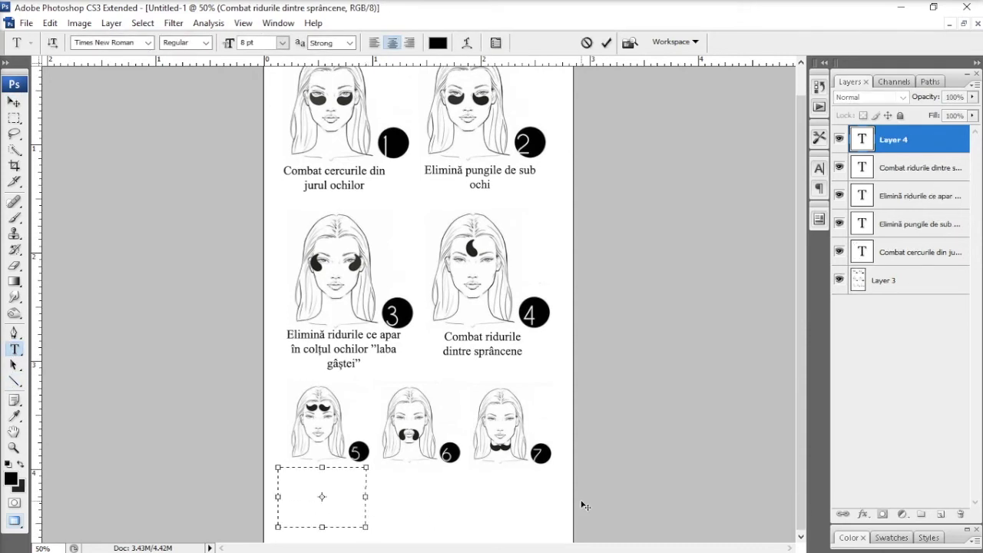
type("Elimină ridurile de pe frunte")
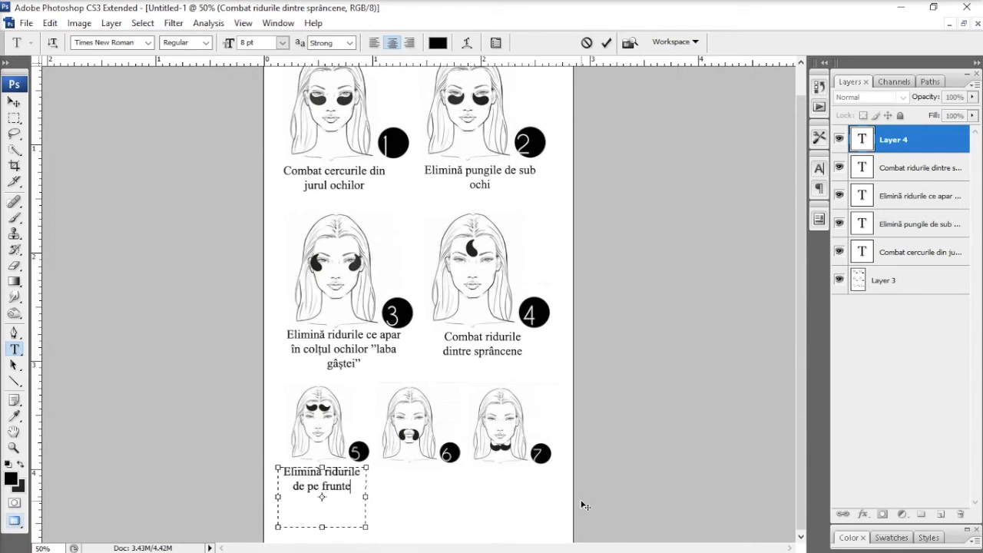
left_click(14, 102)
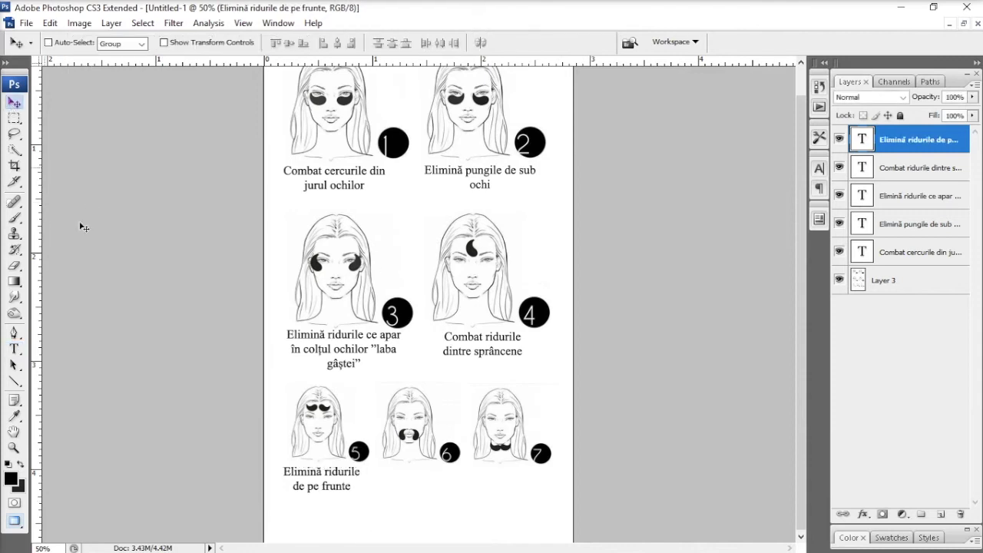
- Add a paragraph text box under face 6 with the caption "Combat ridurile din zona gurii și a buzelor"
left_click(14, 349)
left_click_drag(373, 467, 463, 507)
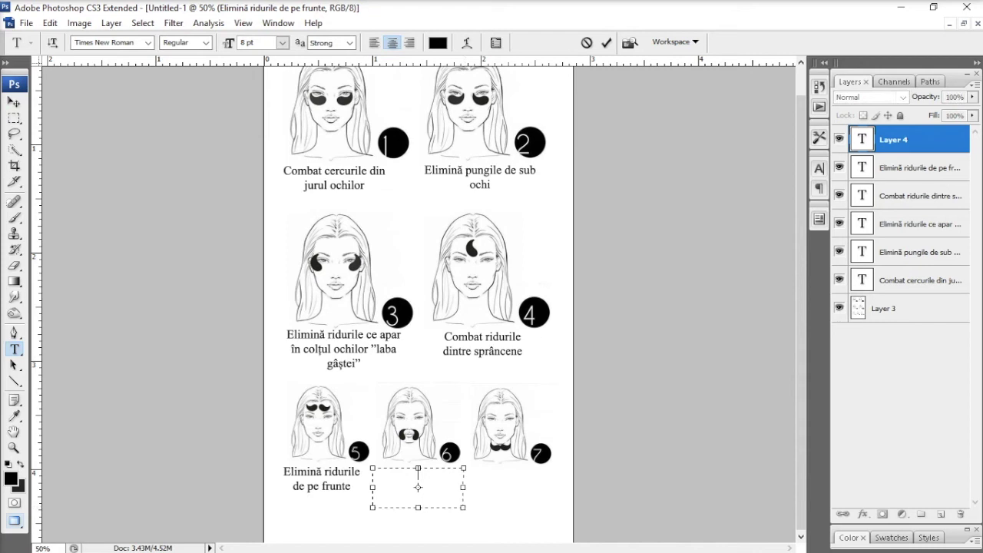
type("Combat ridurile")
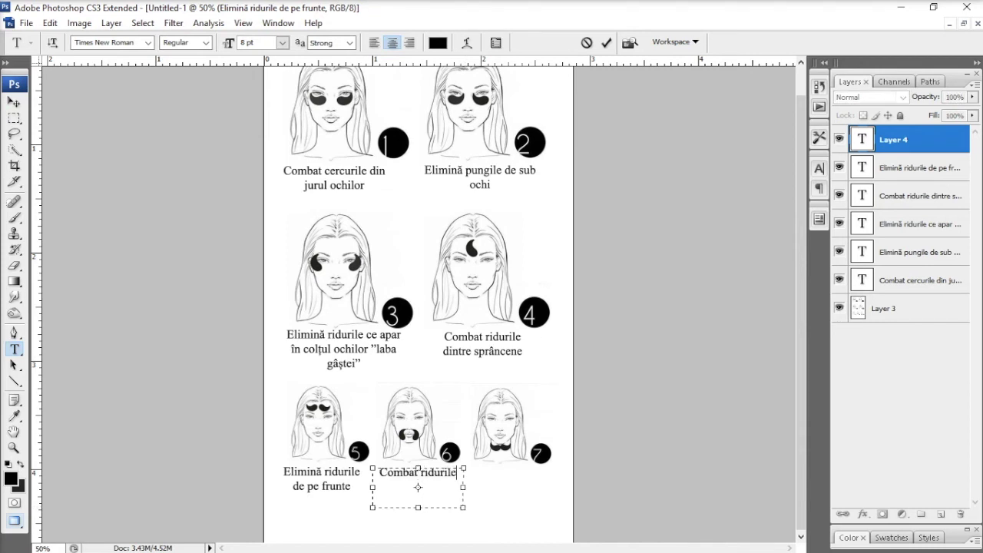
type(" din zona gurii și")
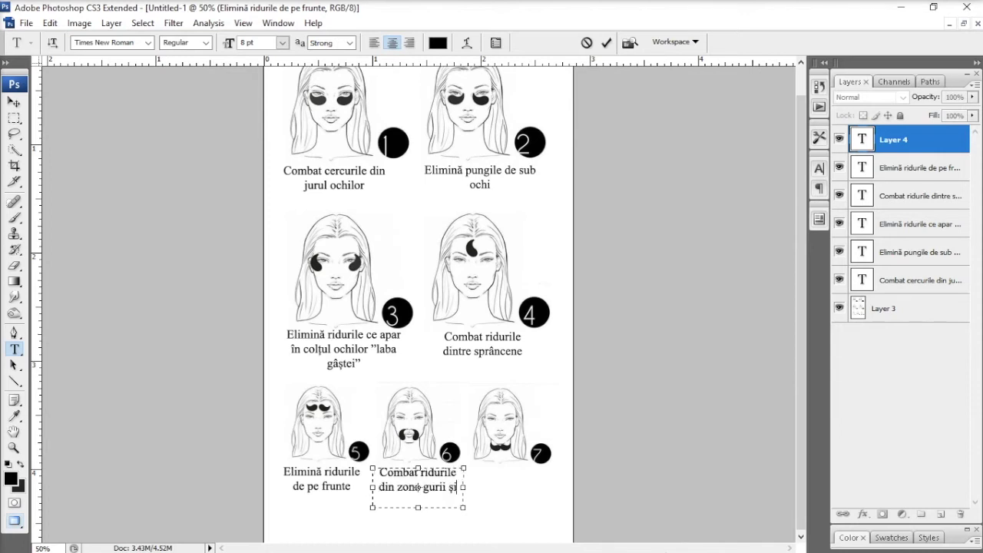
type(" a buzelor")
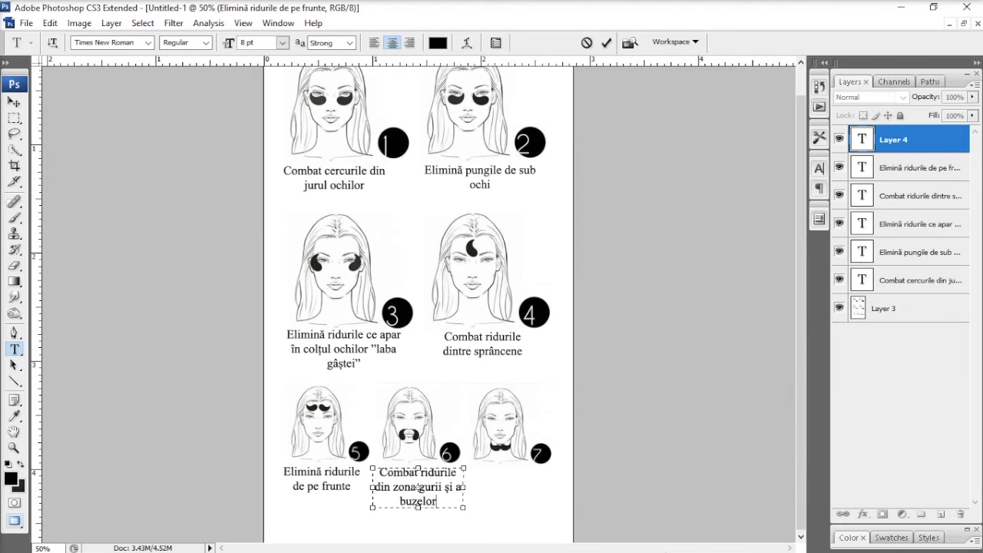
left_click(14, 103)
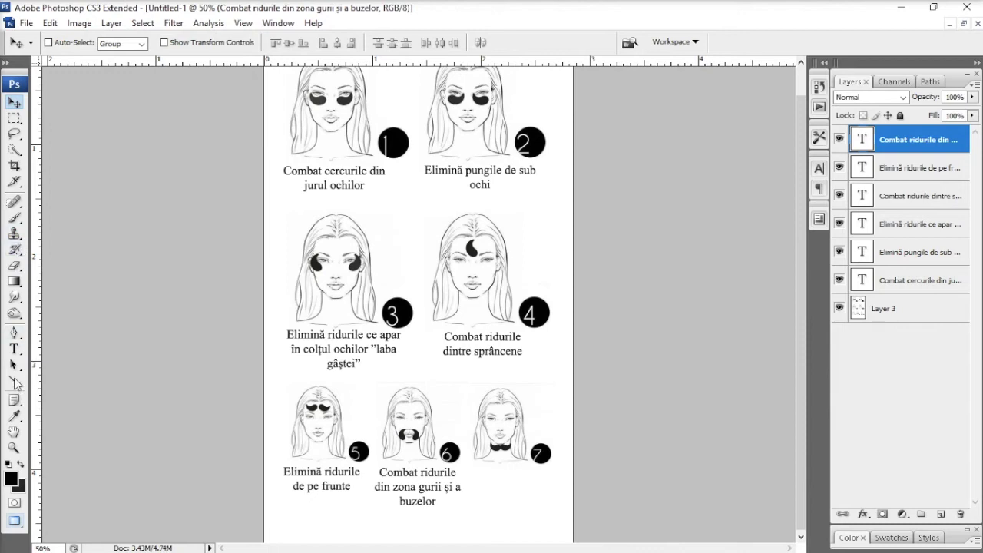
- Add a paragraph text box under face 7 with the caption "Combat ridurile orizontale ale gâtului"
left_click(14, 349)
left_click_drag(470, 466, 559, 515)
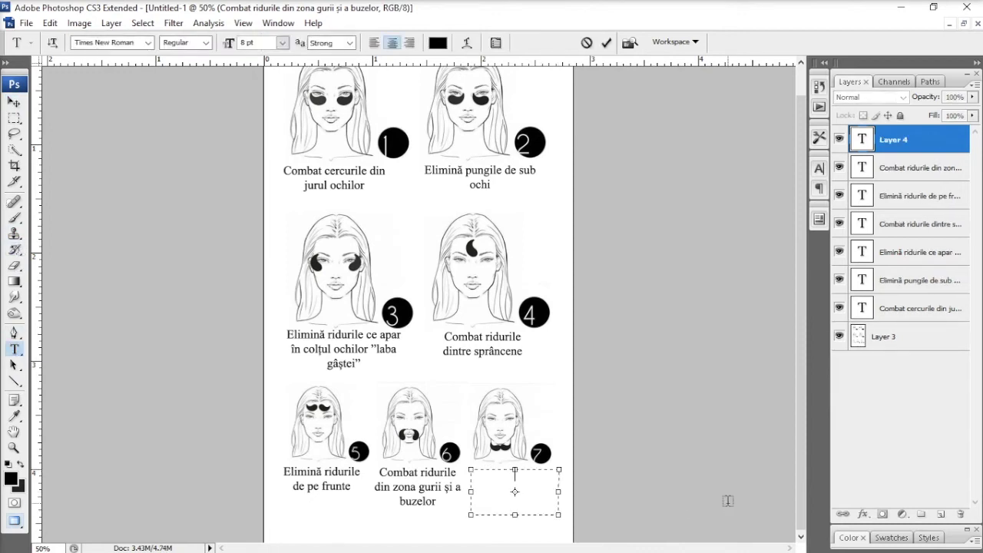
type("Combat ridurile")
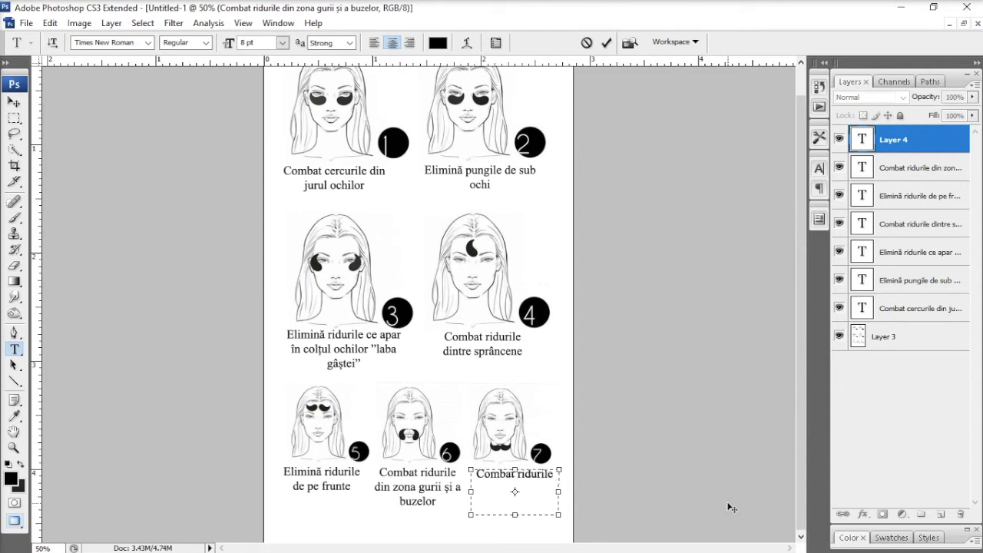
type(" orizontale ale gâtului")
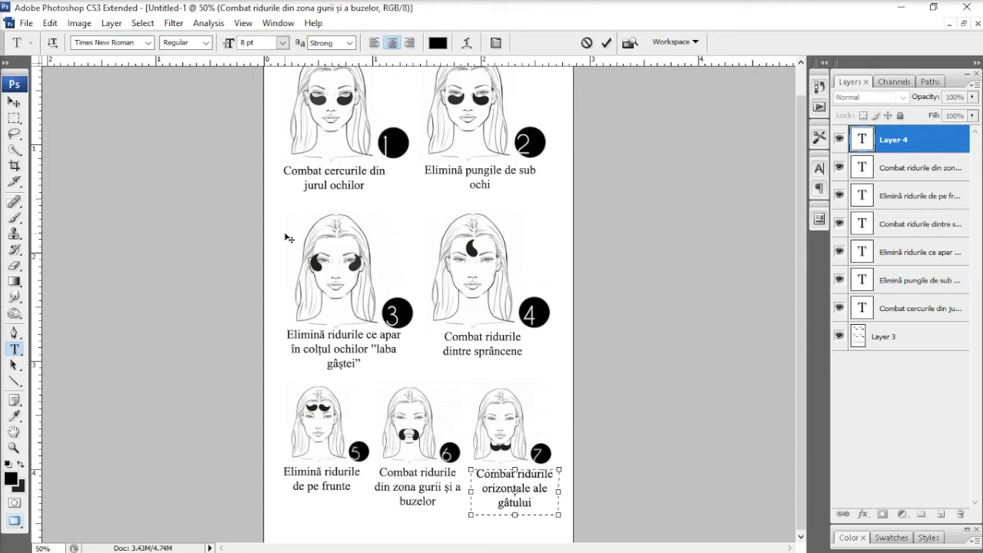
left_click(13, 102)
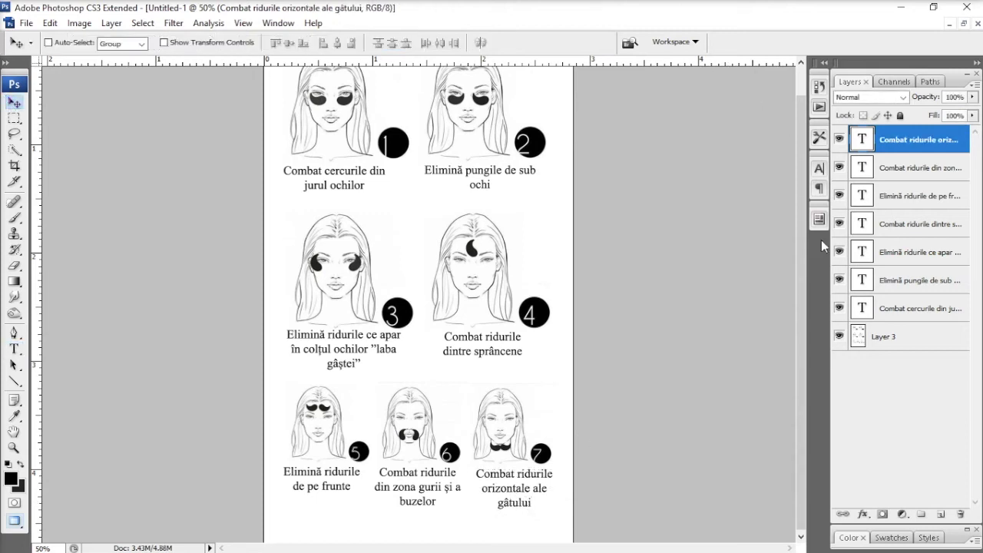
- Position the captions of faces 1 and 2 with the smart guides, shifting the second one slightly left
left_click(904, 309)
left_click_drag(328, 182, 329, 181)
left_click(491, 178, "ctrl")
left_click_drag(468, 169, 465, 170)
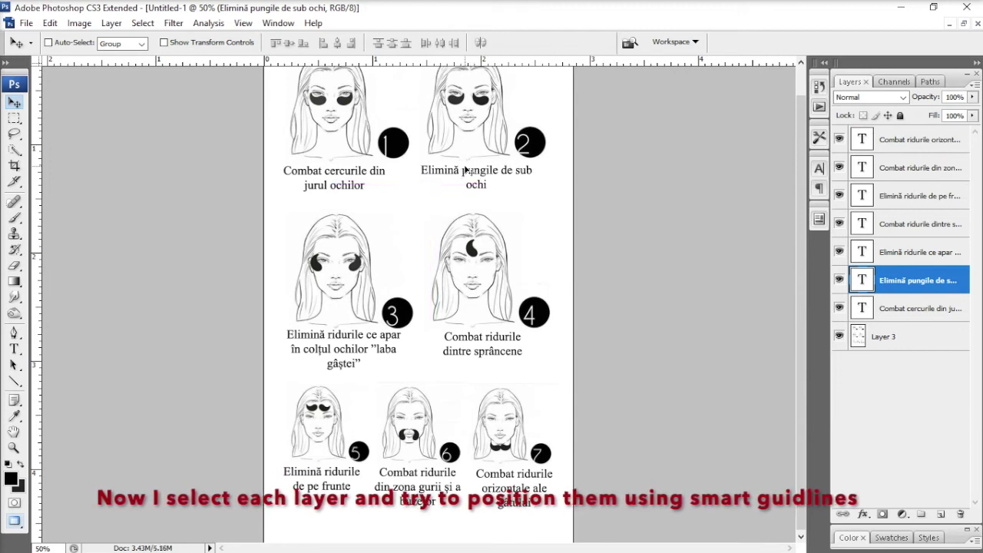
- Shift the captions of faces 3 and 4 slightly left to line up with the captions above them
left_click(883, 253)
left_click_drag(335, 339, 325, 342)
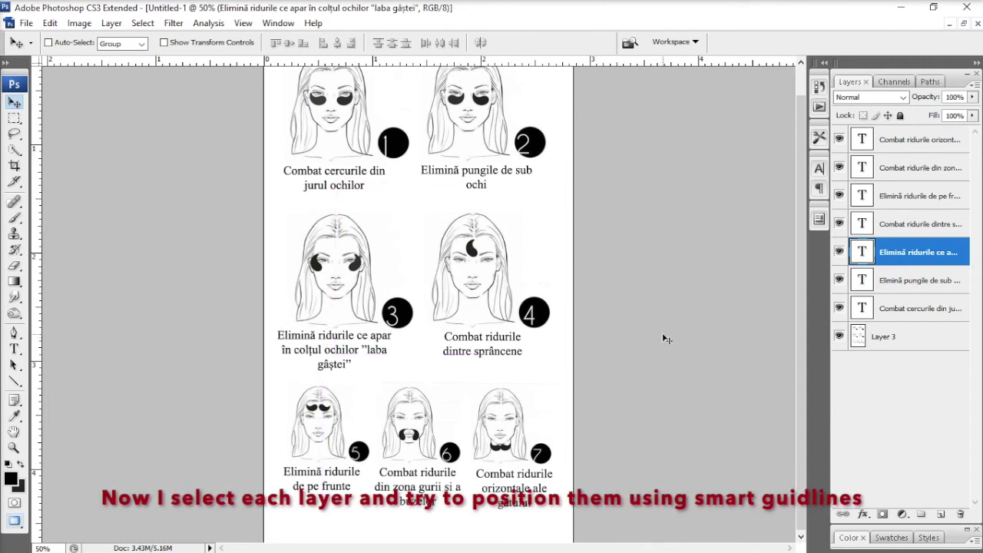
left_click(906, 224)
left_click_drag(503, 340, 494, 339)
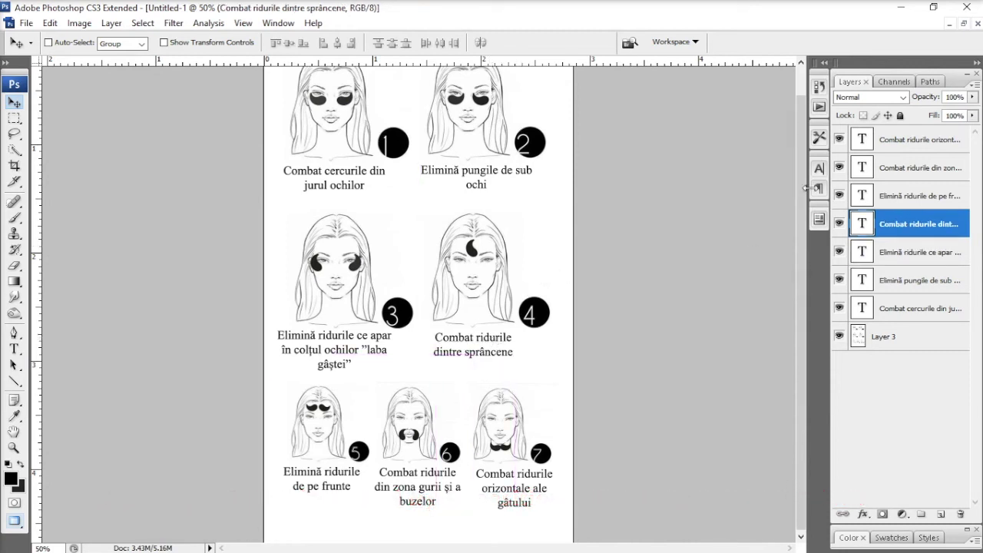
- Shift the captions of faces 5 and 7 slightly left and level them with the caption of face 6
left_click(887, 188)
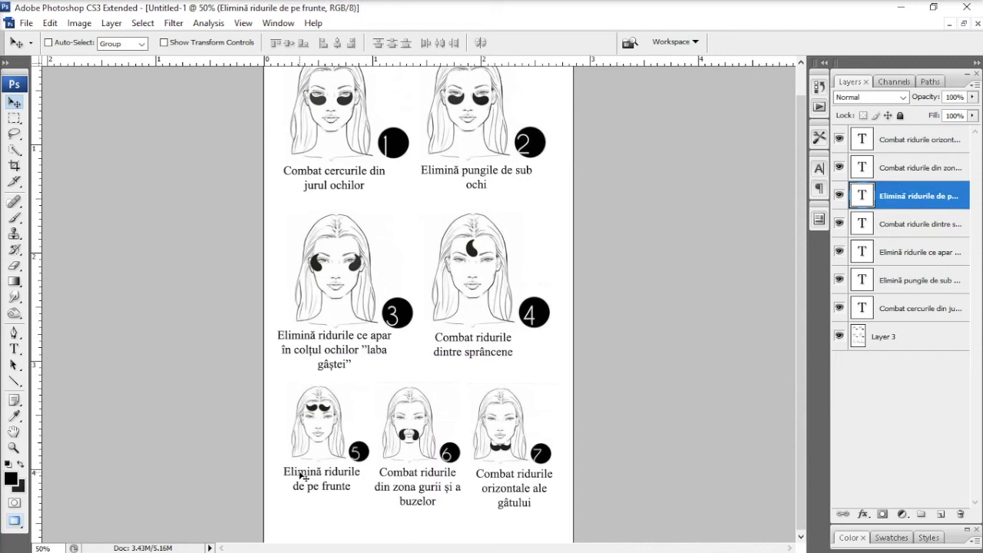
left_click_drag(317, 476, 310, 477)
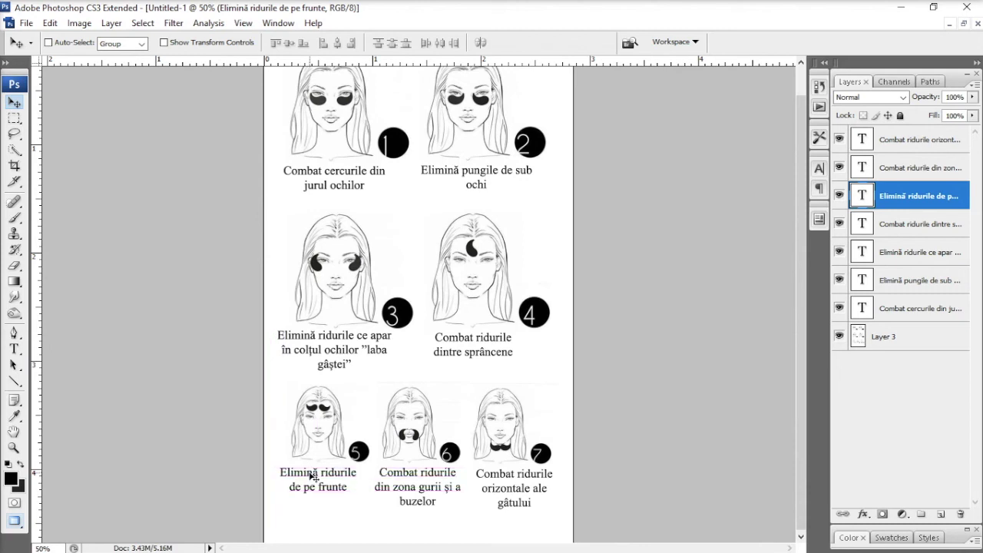
left_click(894, 170)
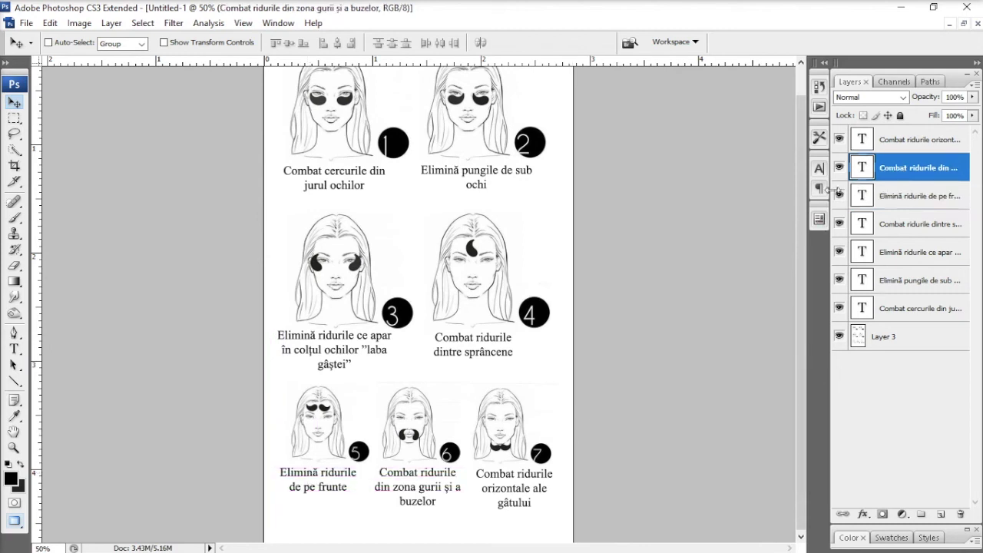
left_click(907, 142)
left_click_drag(526, 489, 519, 486)
key("Up")
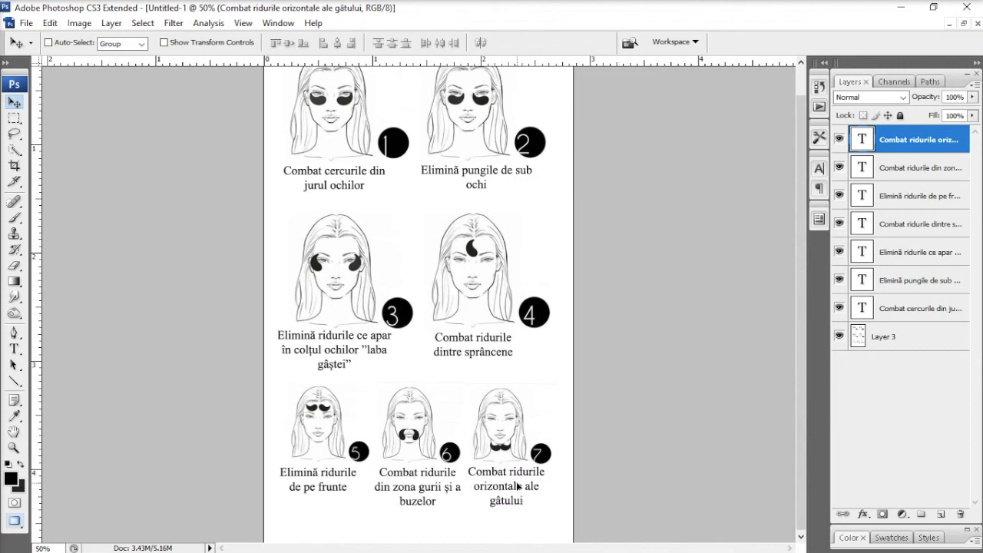
left_click_drag(518, 487, 518, 486)
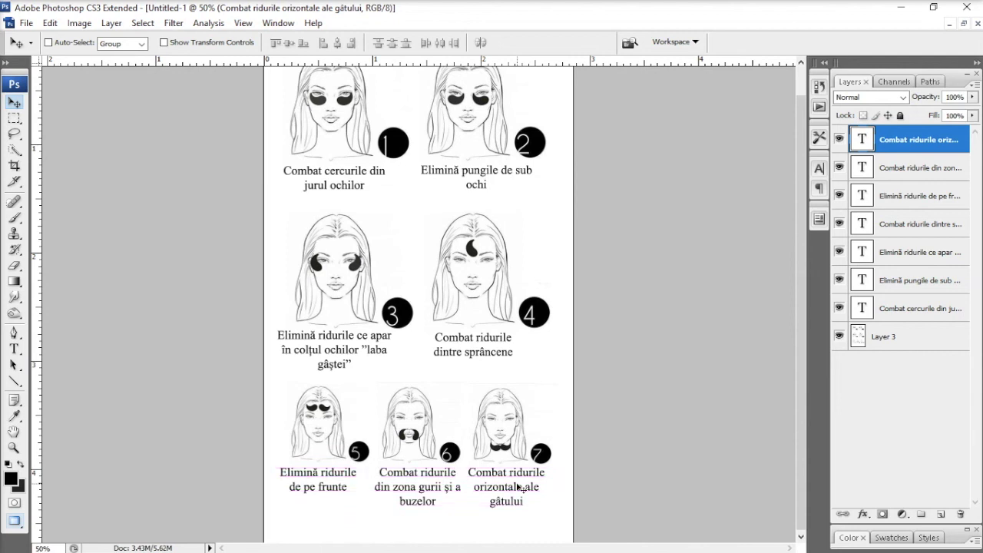
- Save the image to the Desktop as a JPEG named description, replacing the existing file and accepting the JPEG options
key("ctrl+minus")
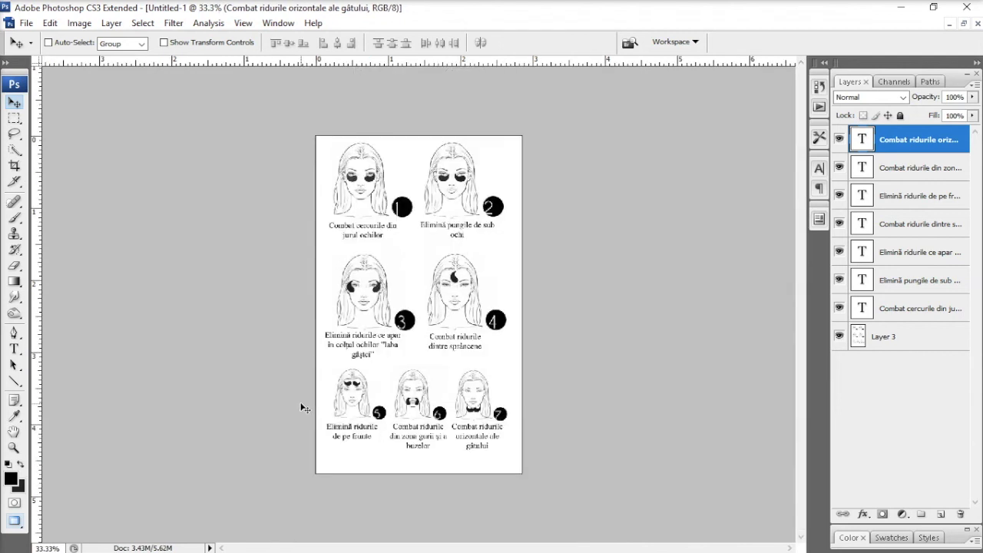
left_click(26, 23)
left_click(92, 202)
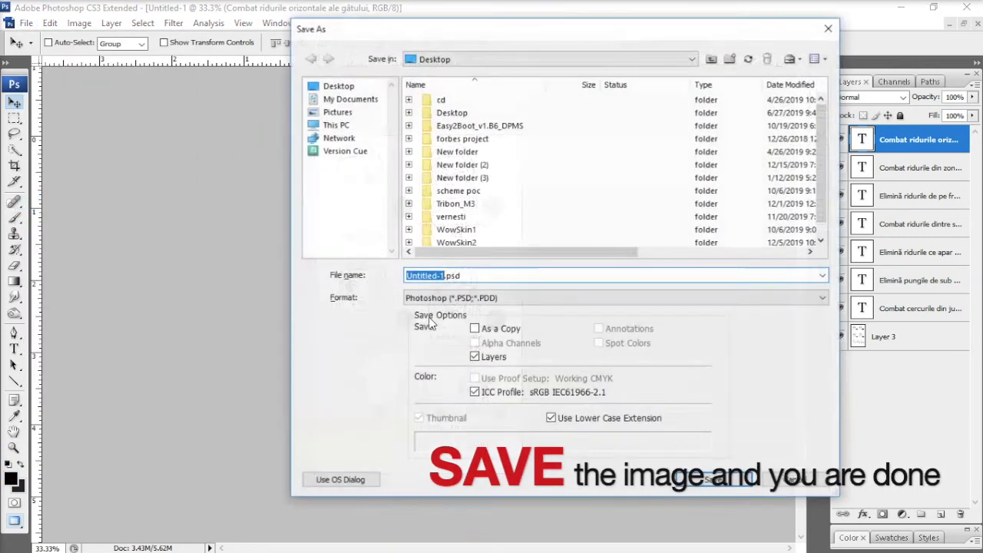
left_click(491, 298)
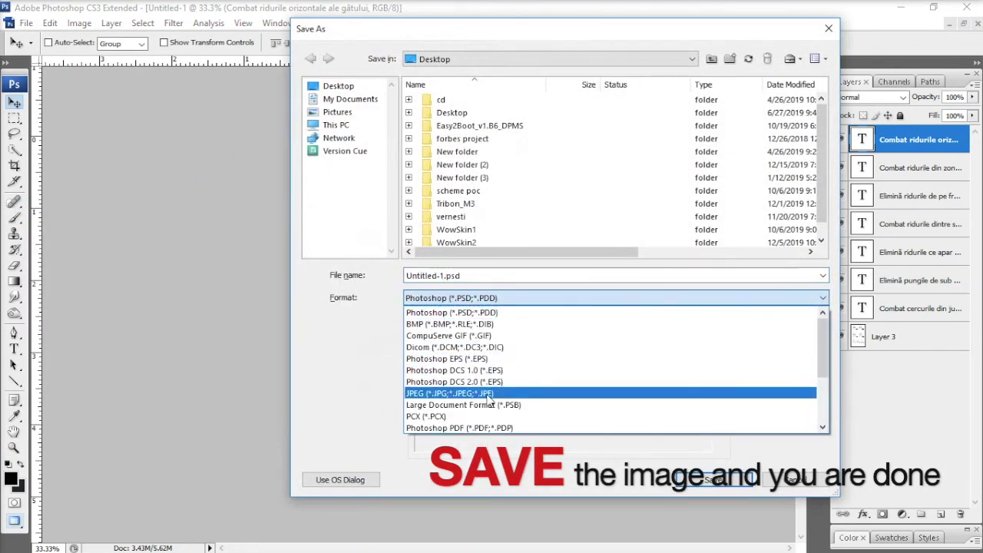
left_click(488, 393)
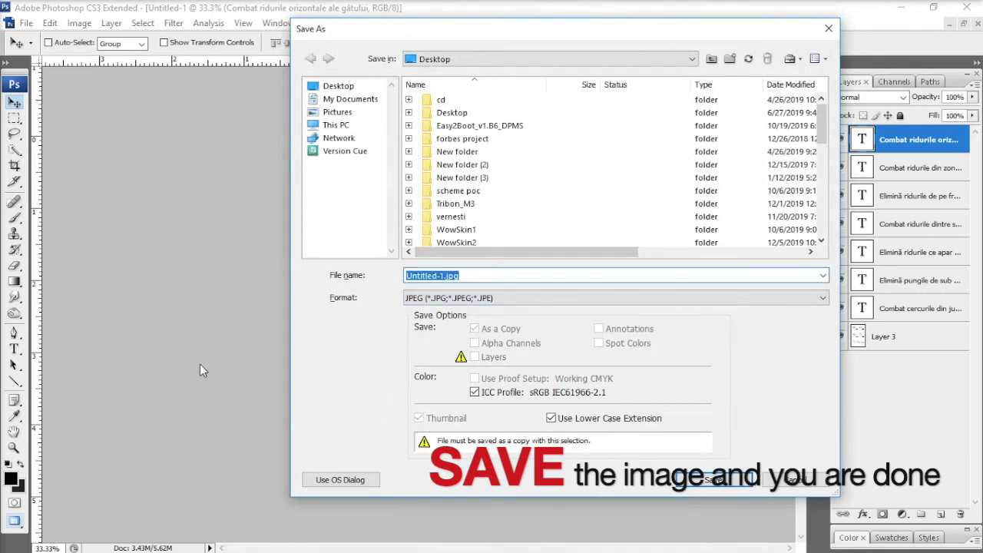
type("description")
left_click(691, 481)
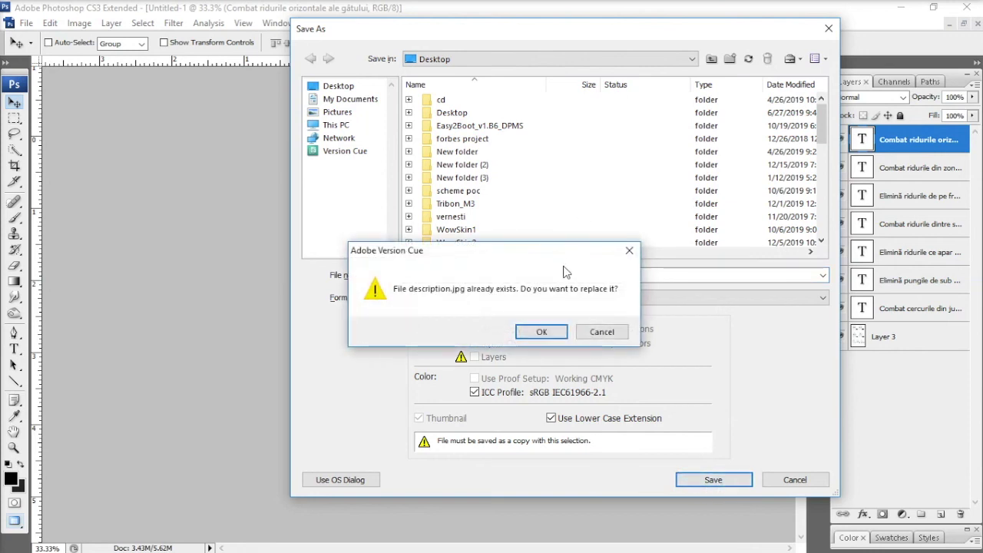
left_click(543, 331)
left_click(599, 136)
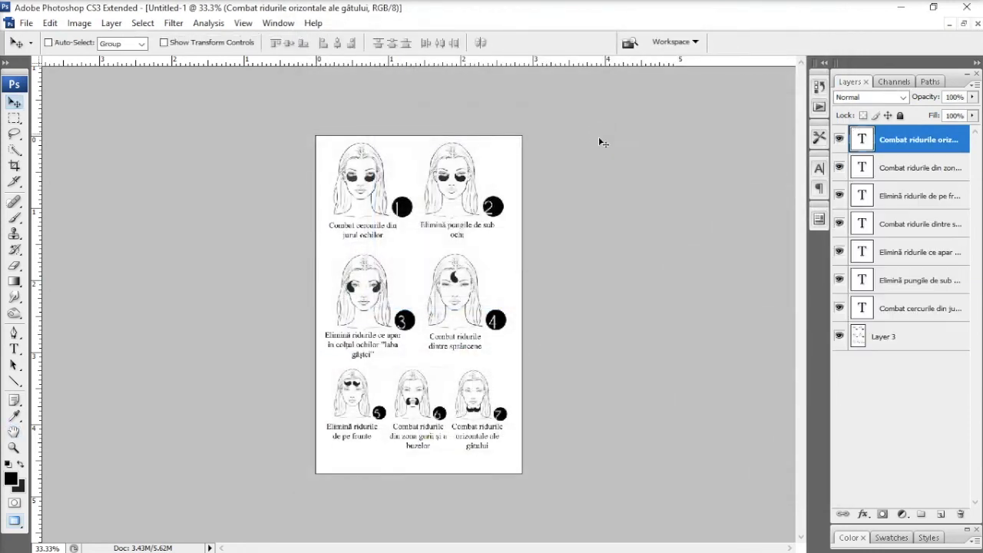